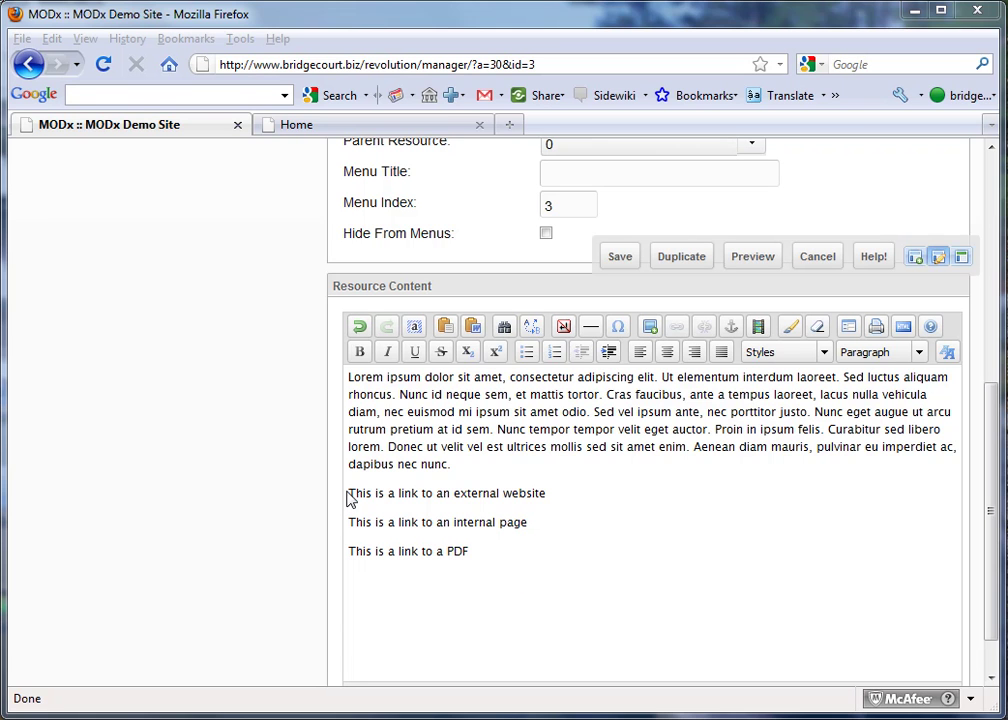
Select the words 'external website' on the first link line of the resource content
{"action": "left_click_drag", "start_coordinate": [349, 496], "coordinate": [548, 500]}
{"action": "left_click", "coordinate": [490, 497]}
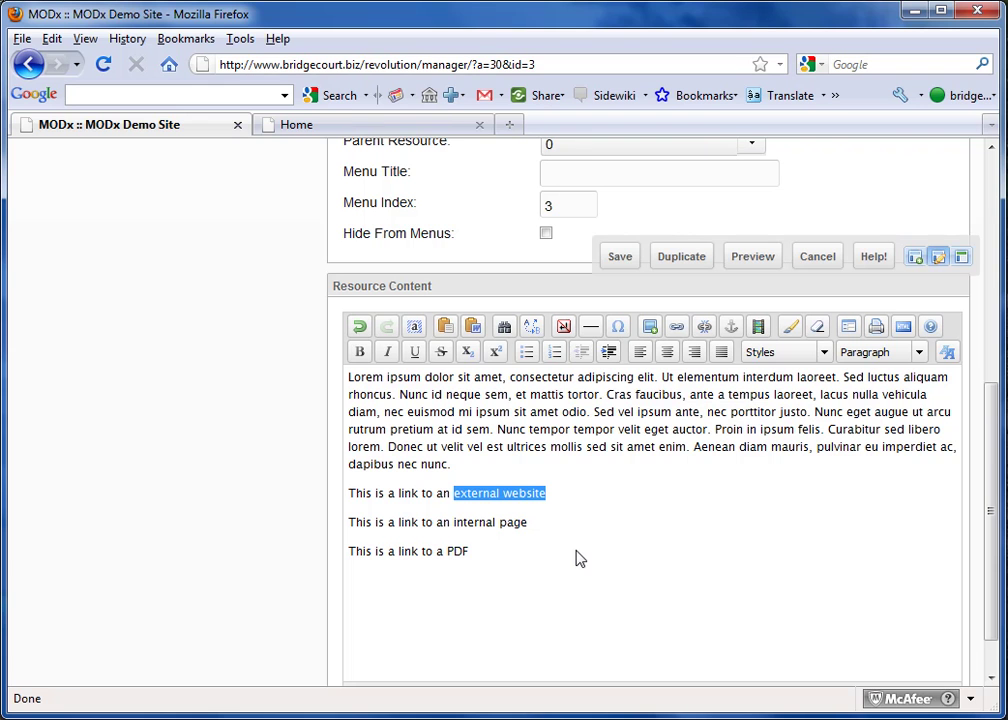
{"action": "left_click", "coordinate": [677, 330]}
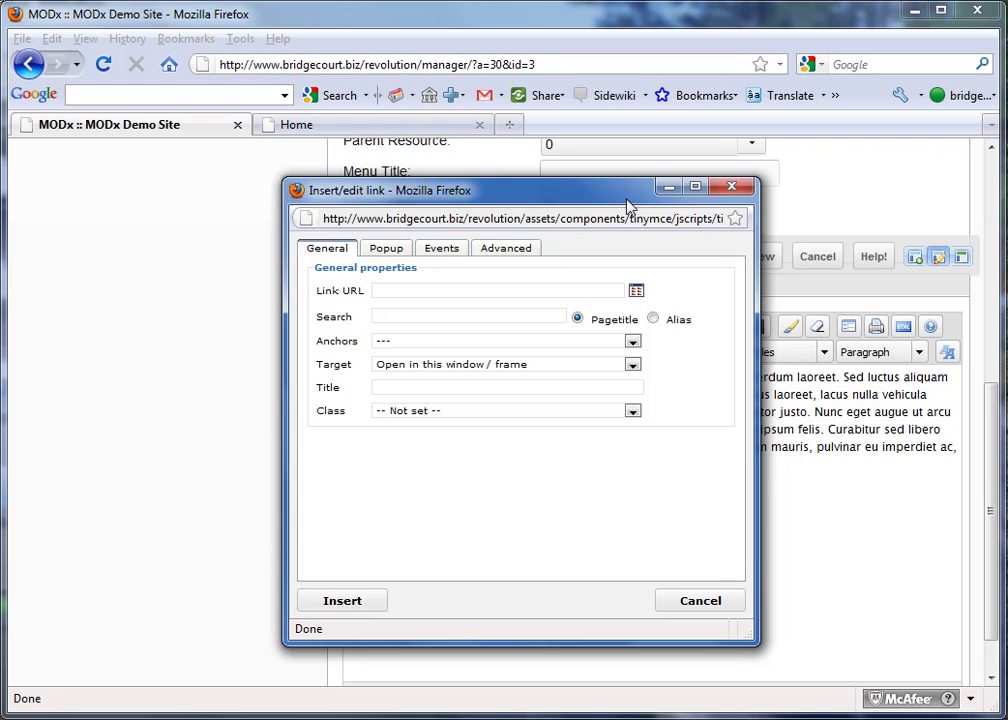
{"action": "type", "text": "http://bridgecourt.com/"}
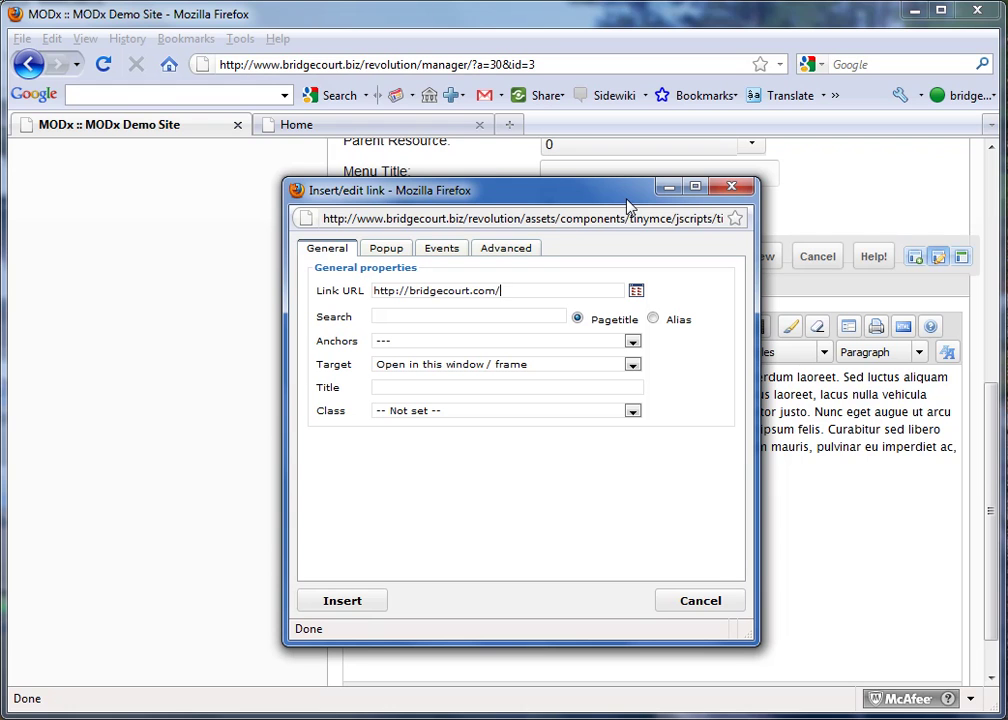
{"action": "left_click", "coordinate": [427, 372]}
{"action": "left_click", "coordinate": [430, 390]}
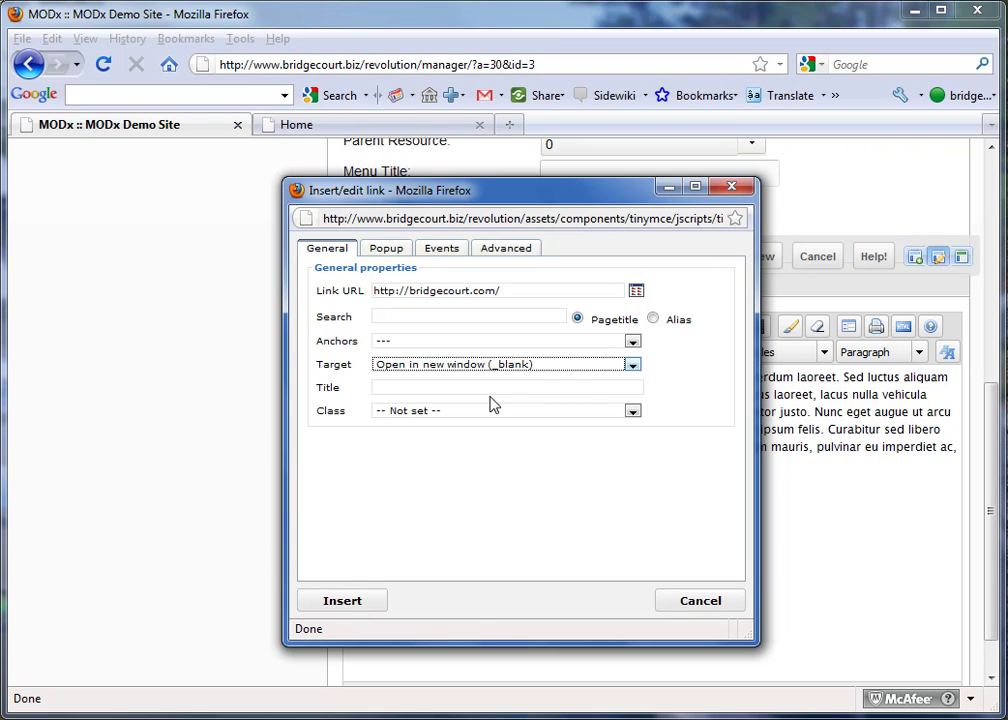
{"action": "left_click", "coordinate": [340, 601]}
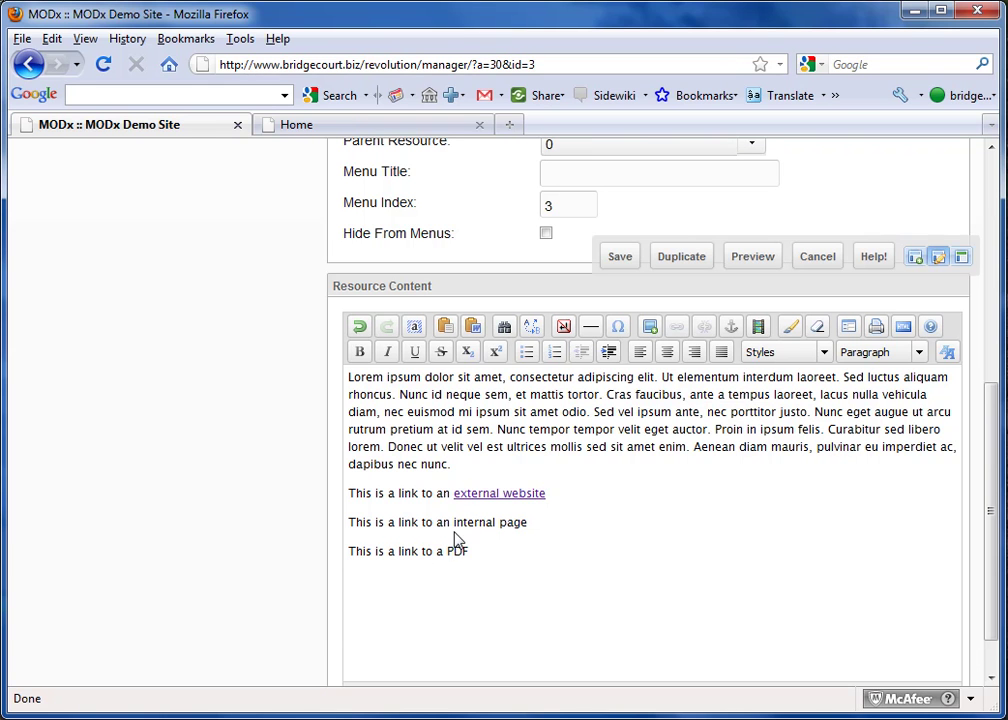
Select the words 'internal page' on the second link line for linking
{"action": "left_click_drag", "start_coordinate": [452, 522], "coordinate": [485, 522]}
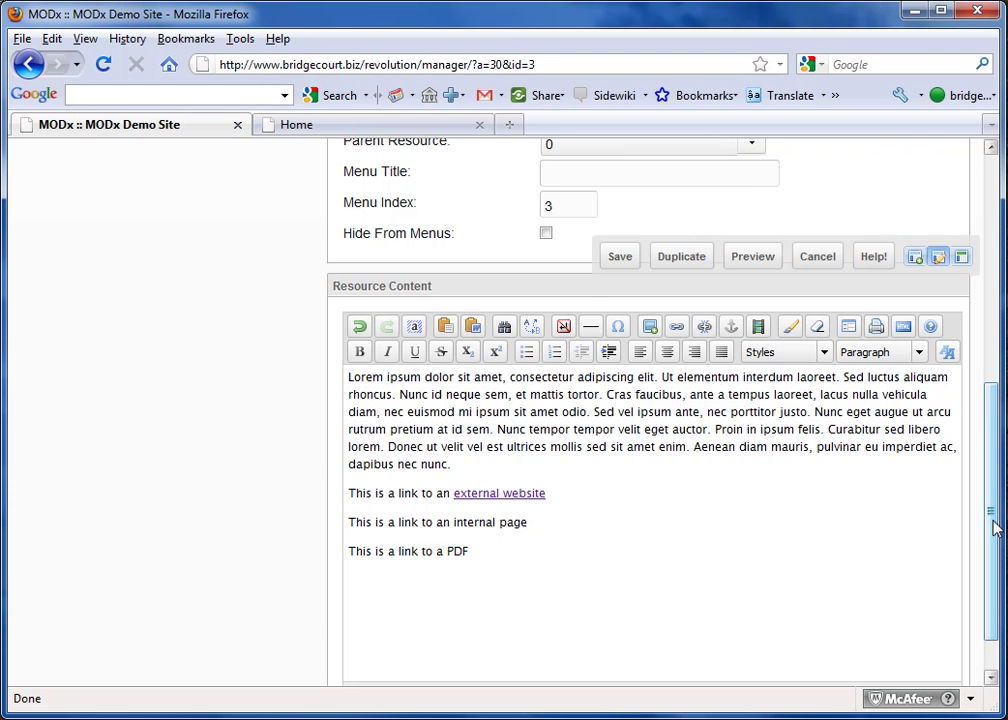
{"action": "left_click_drag", "start_coordinate": [992, 522], "coordinate": [990, 330]}
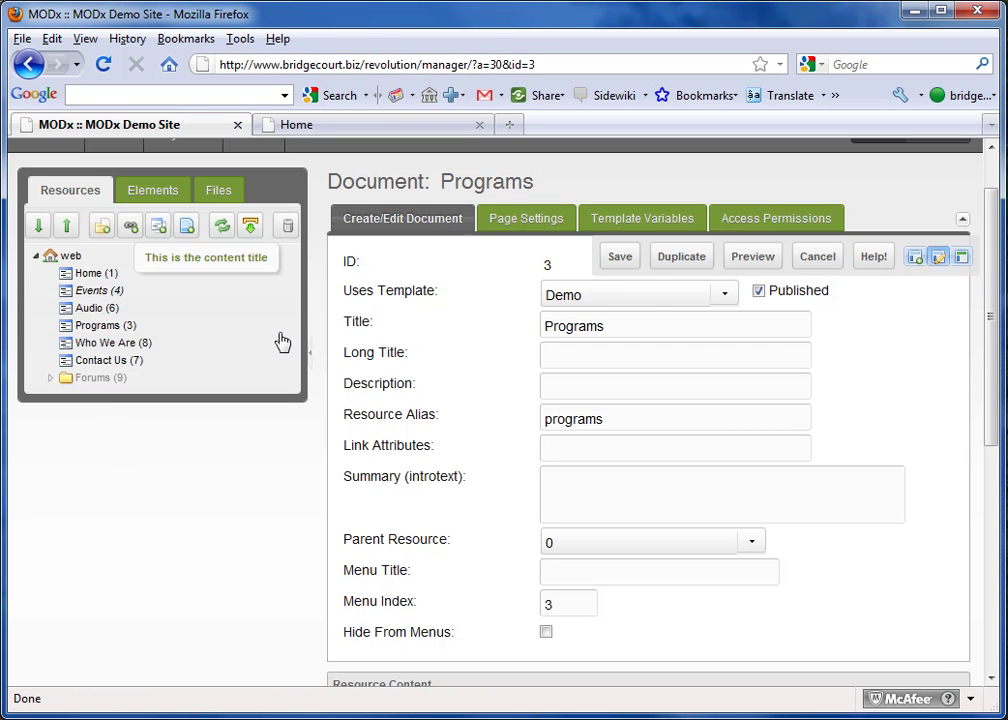
{"action": "scroll", "coordinate": [490, 500], "scroll_direction": "down", "scroll_amount": 8}
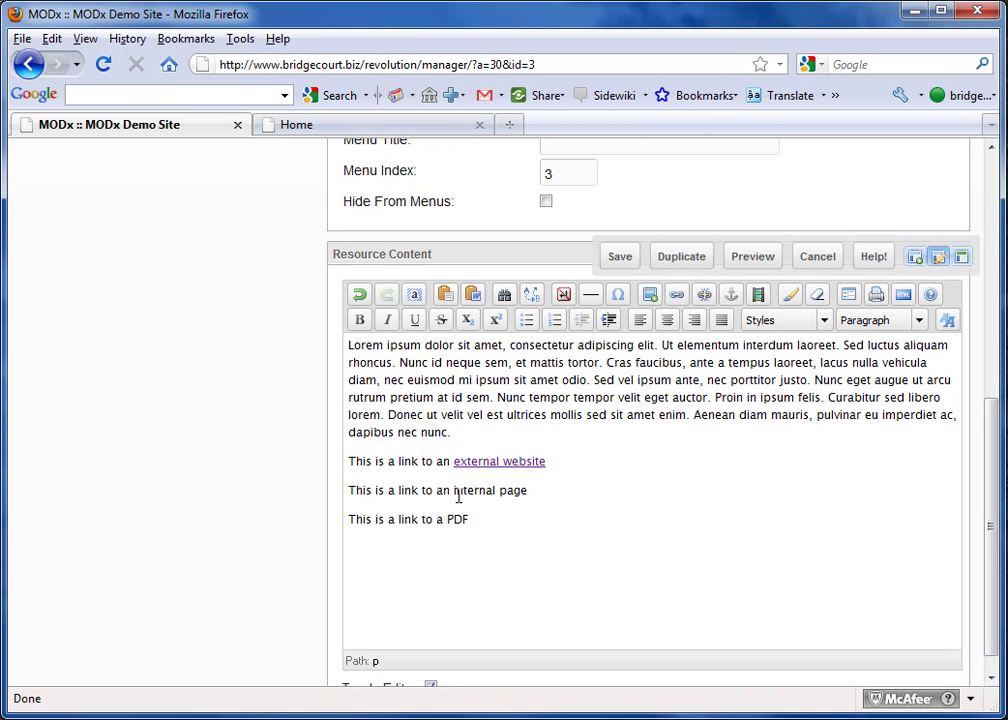
{"action": "left_click_drag", "start_coordinate": [454, 490], "coordinate": [527, 488]}
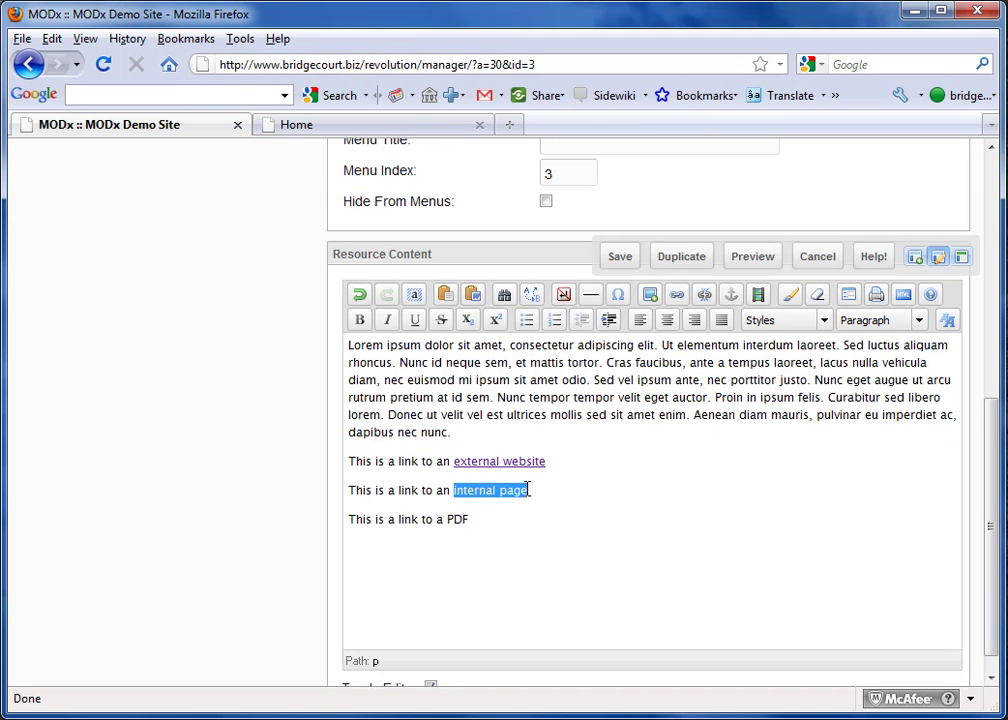
{"action": "left_click", "coordinate": [677, 294]}
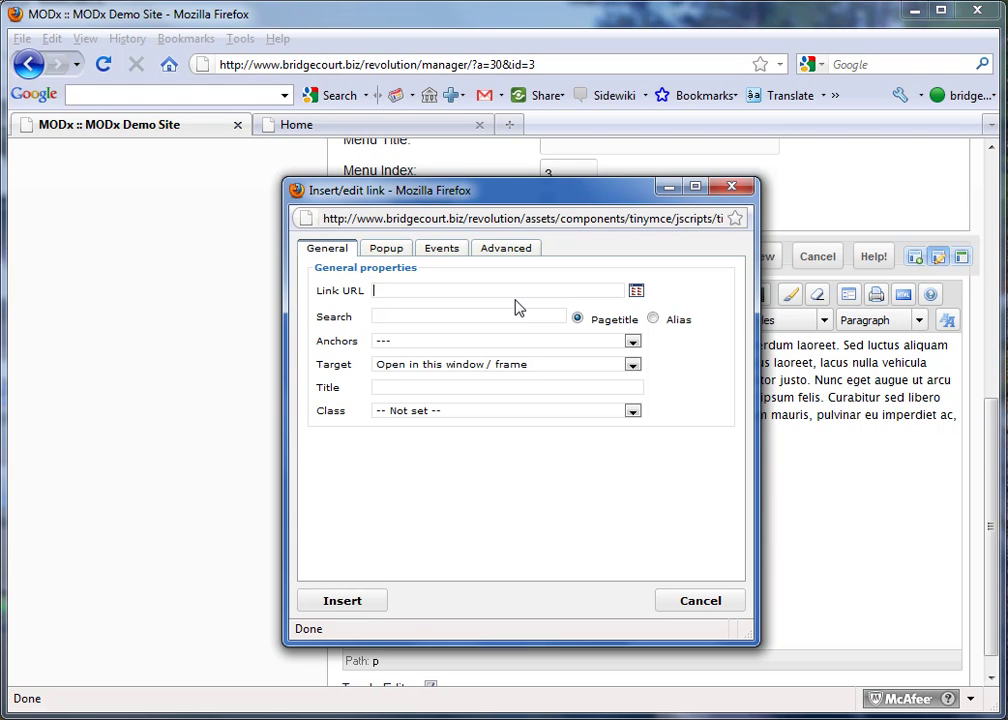
Link 'internal page' to the site resource tag [[~4]] and insert it
{"action": "type", "text": "[["}
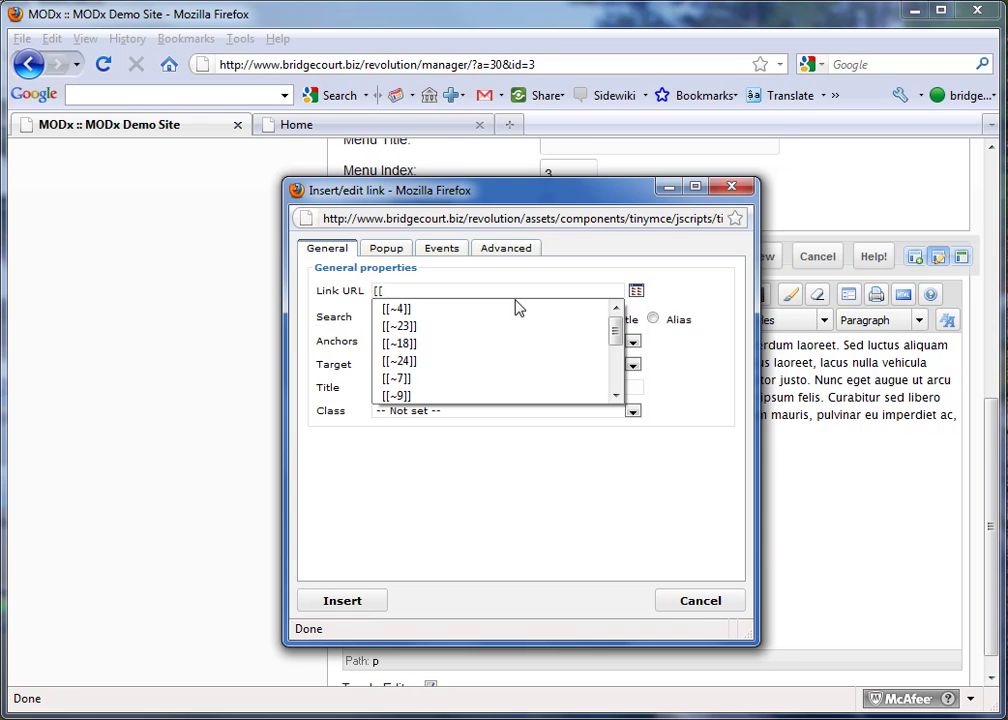
{"action": "type", "text": "~"}
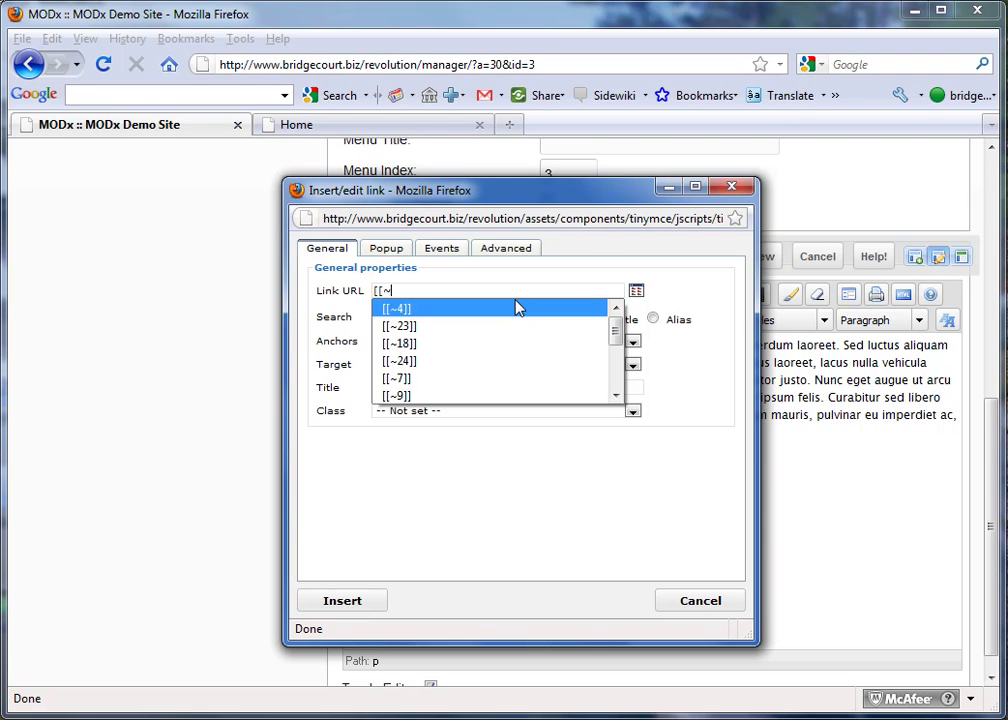
{"action": "left_click", "coordinate": [517, 307]}
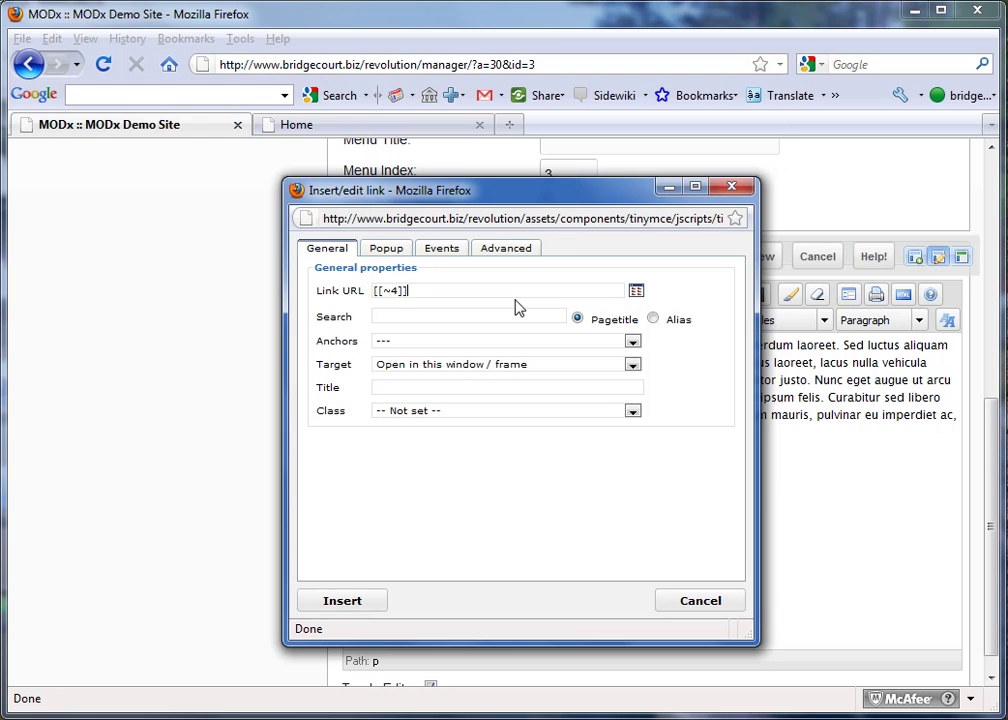
{"action": "left_click", "coordinate": [397, 290]}
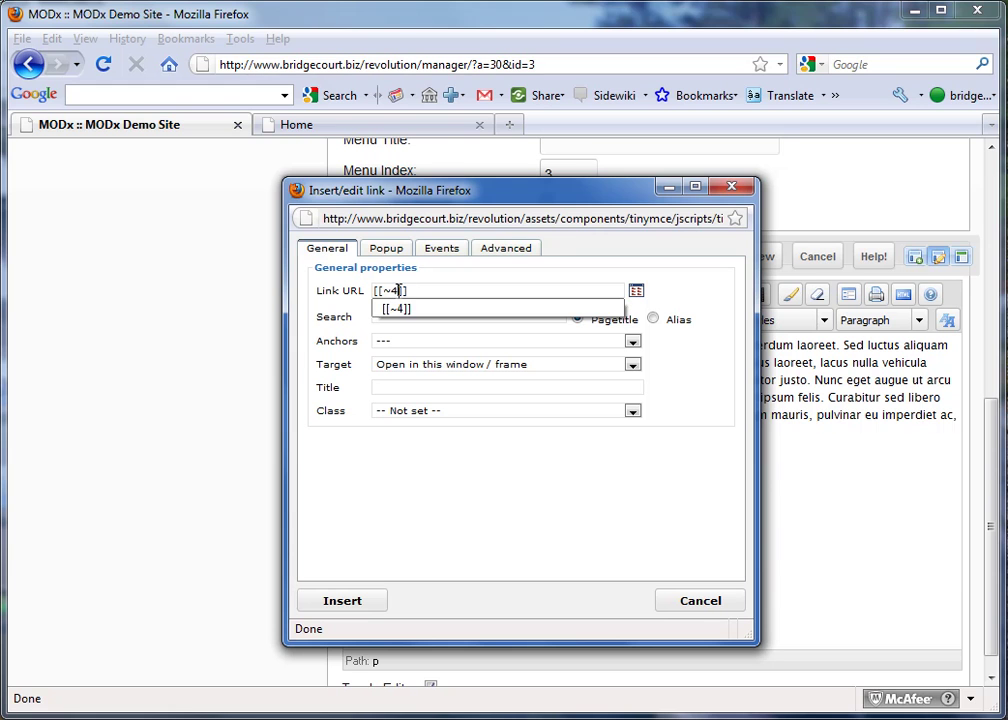
{"action": "key", "text": "BackSpace"}
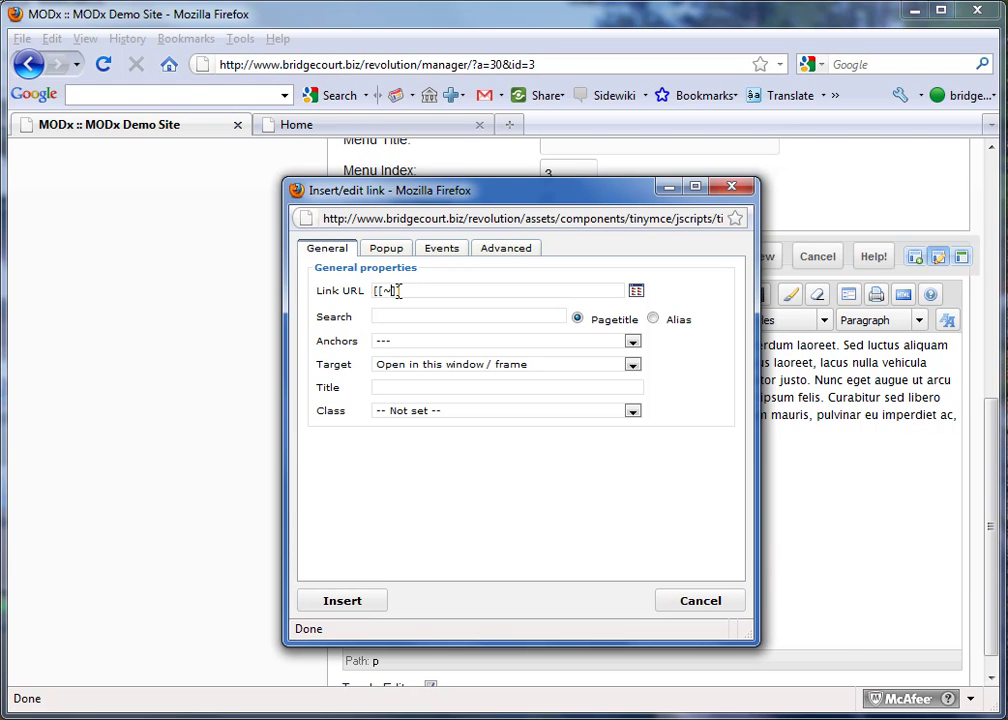
{"action": "type", "text": "3"}
{"action": "type", "text": "4"}
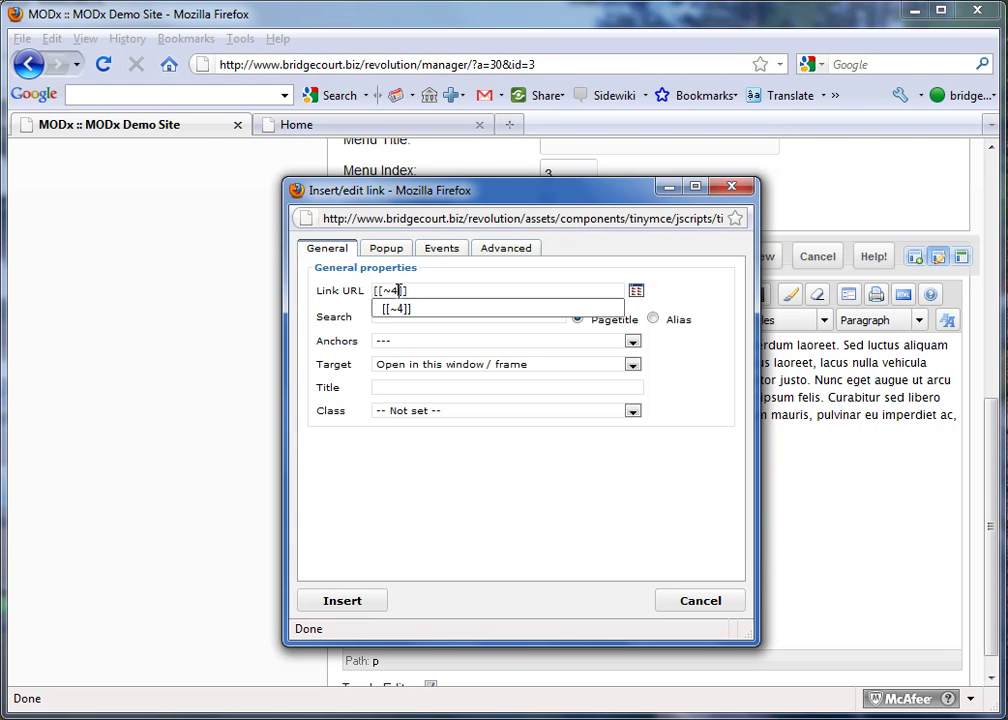
{"action": "left_click", "coordinate": [689, 402]}
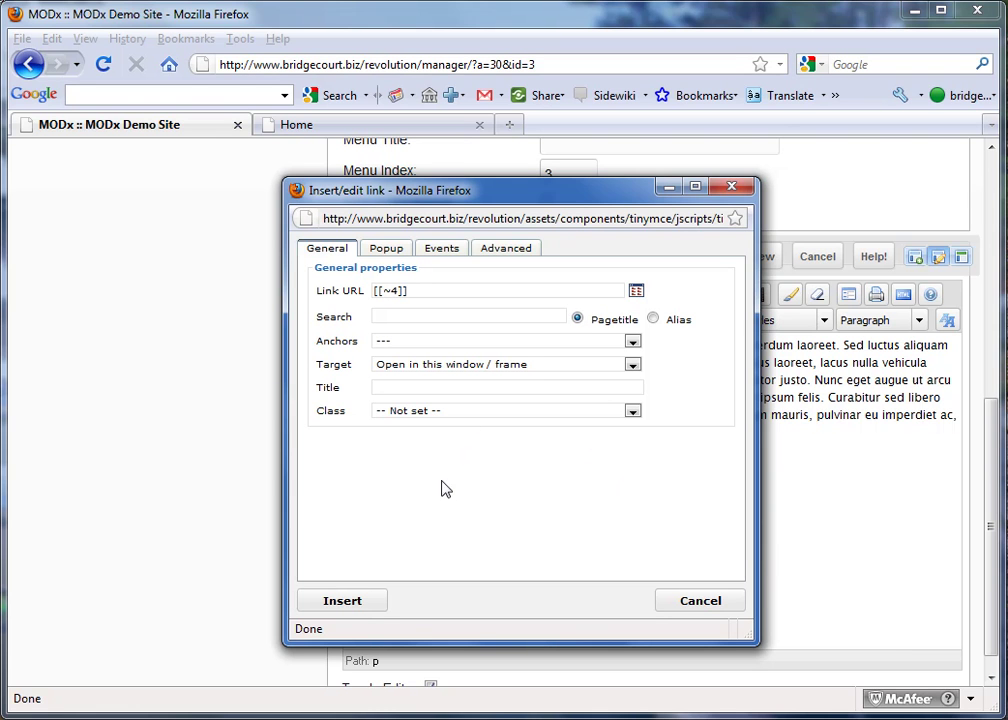
{"action": "left_click", "coordinate": [345, 604]}
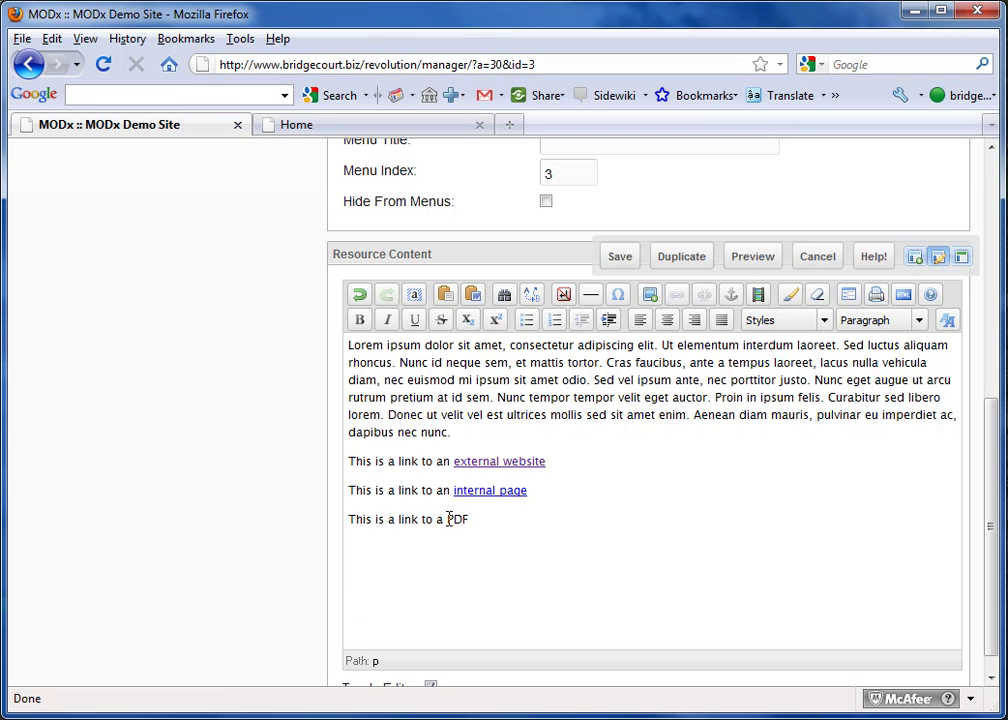
Select the word 'PDF' on the last line and bring up the Resources Browser for its link
{"action": "left_click_drag", "start_coordinate": [448, 520], "coordinate": [470, 521]}
{"action": "left_click", "coordinate": [678, 296]}
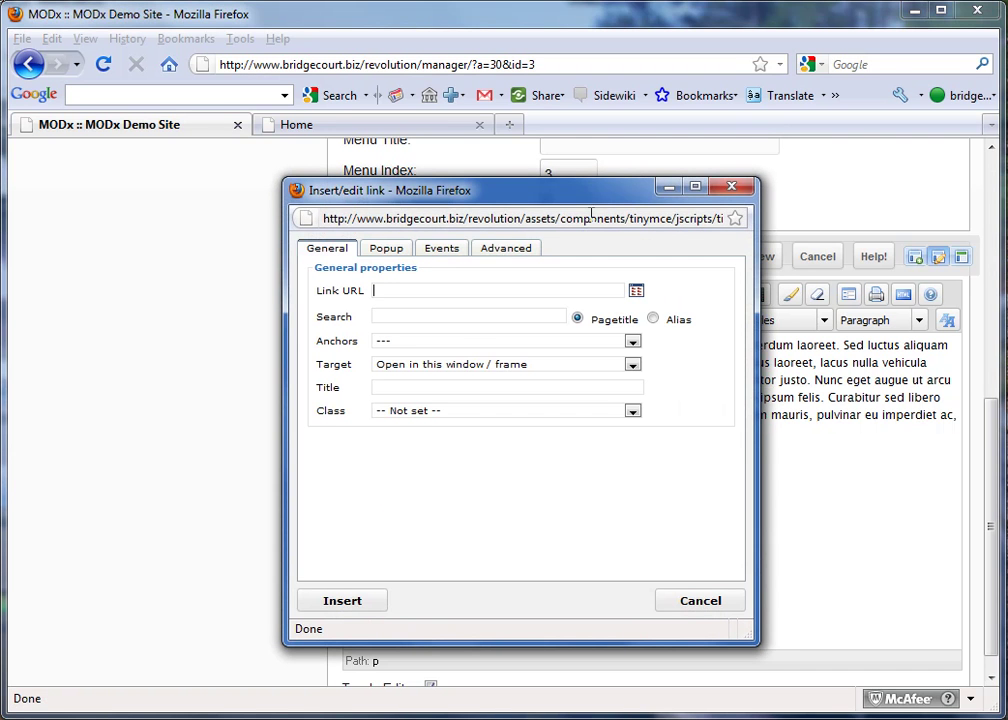
{"action": "left_click_drag", "start_coordinate": [598, 200], "coordinate": [592, 171]}
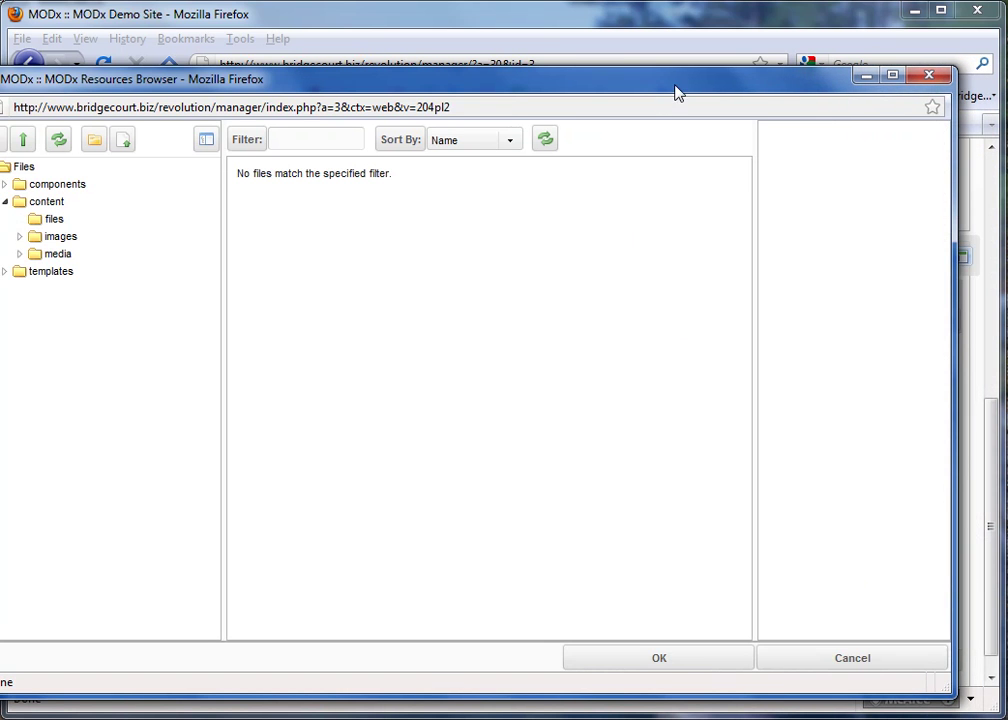
{"action": "left_click_drag", "start_coordinate": [675, 93], "coordinate": [711, 81]}
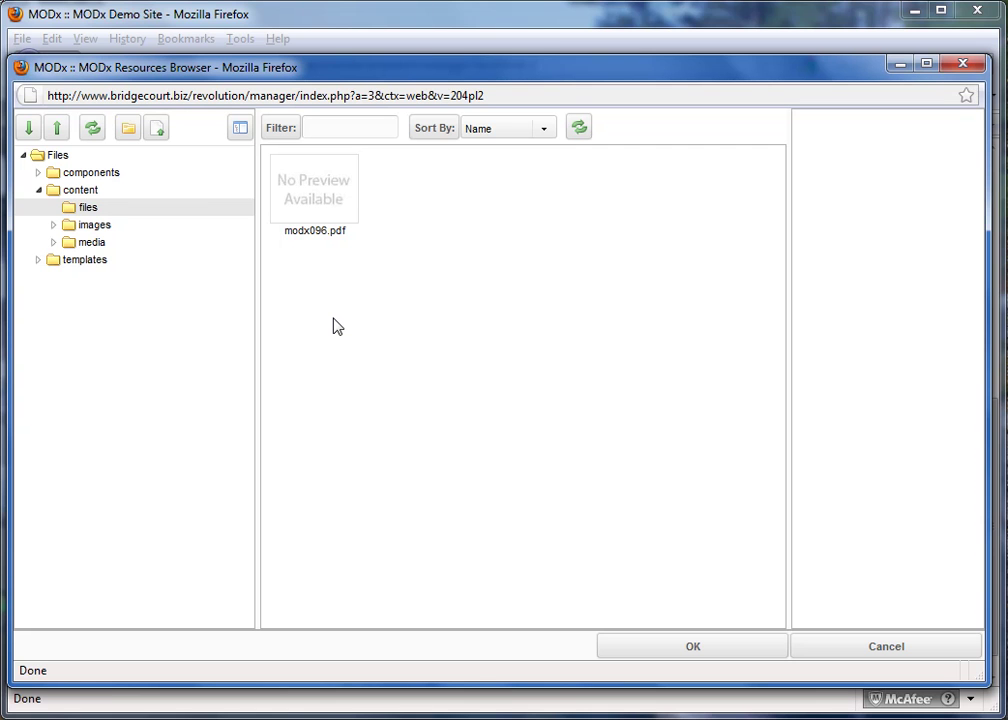
{"action": "right_click", "coordinate": [155, 219]}
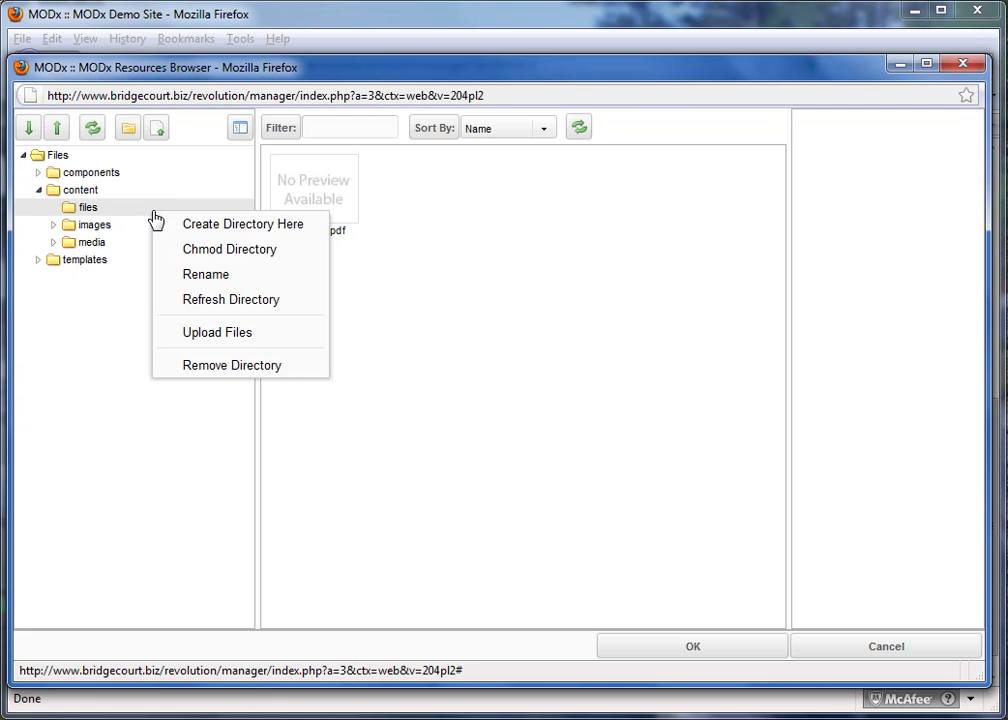
{"action": "left_click", "coordinate": [251, 345]}
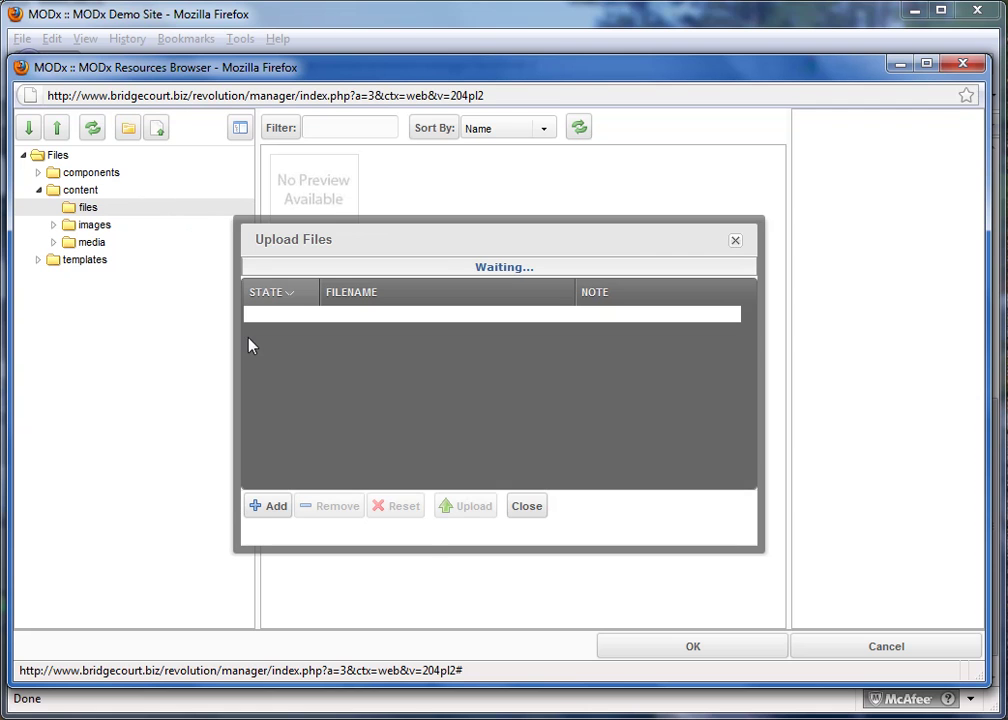
{"action": "left_click", "coordinate": [274, 507]}
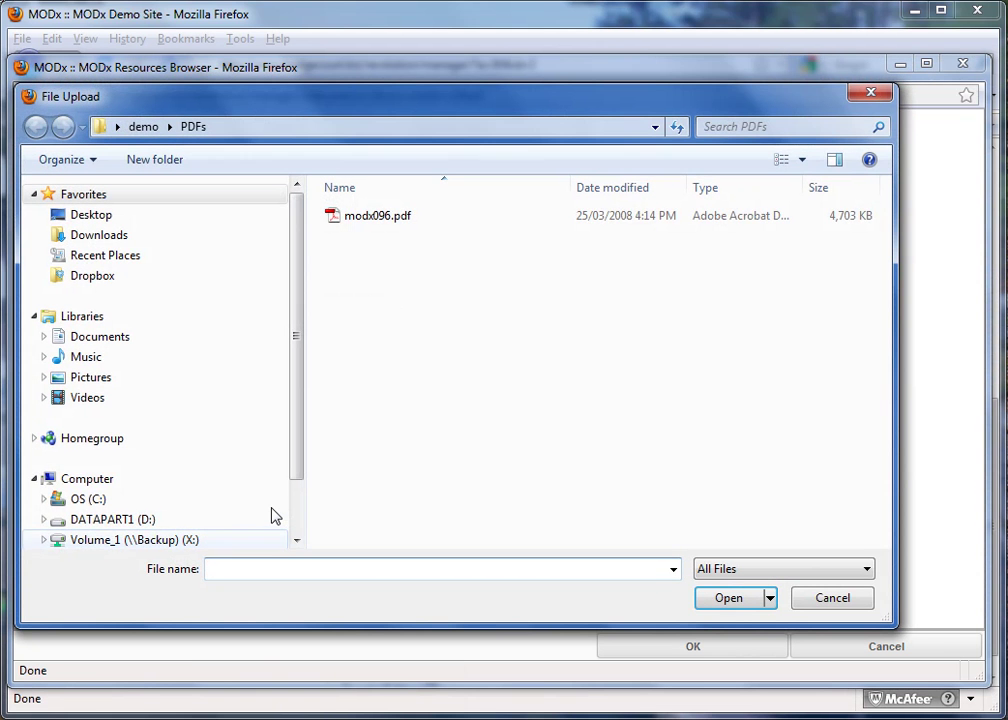
{"action": "left_click_drag", "start_coordinate": [374, 99], "coordinate": [407, 112]}
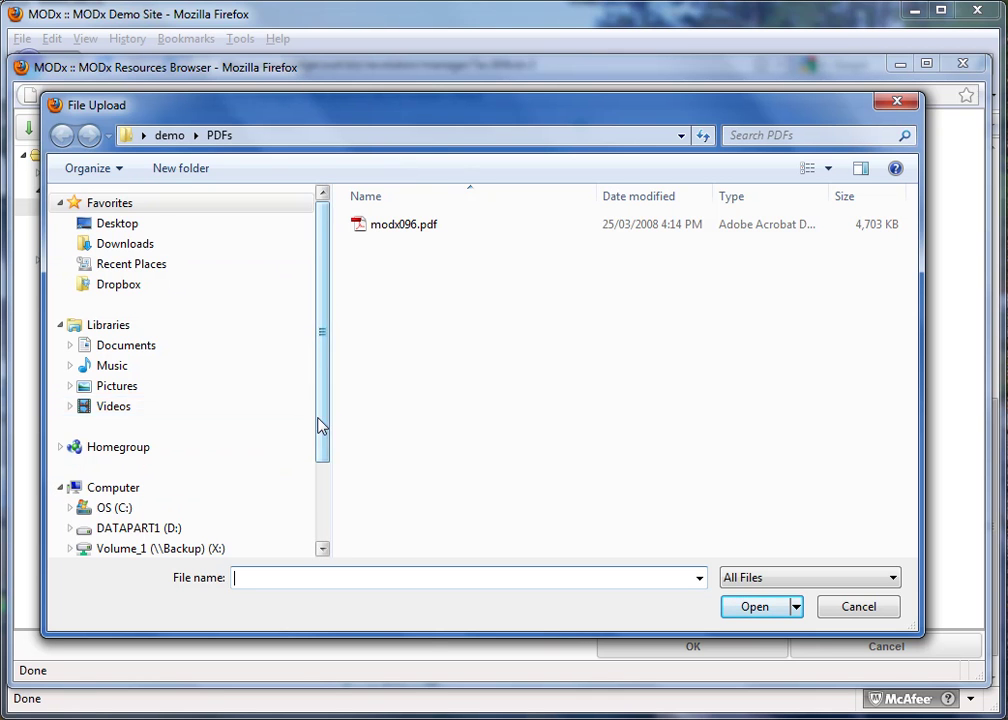
{"action": "left_click_drag", "start_coordinate": [317, 425], "coordinate": [322, 452]}
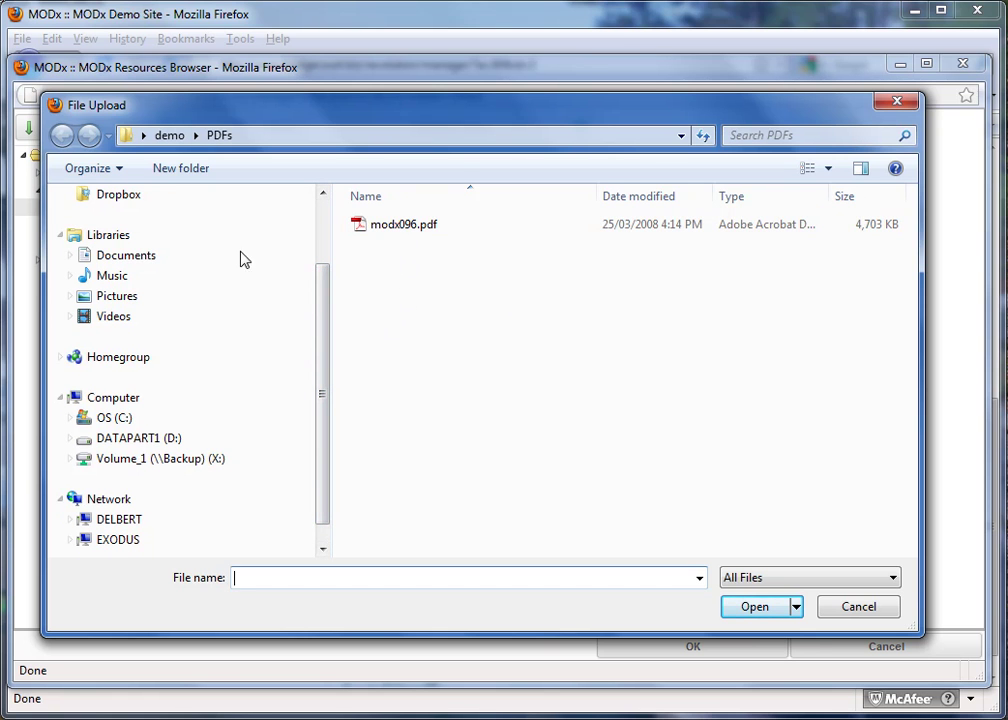
{"action": "left_click", "coordinate": [860, 607]}
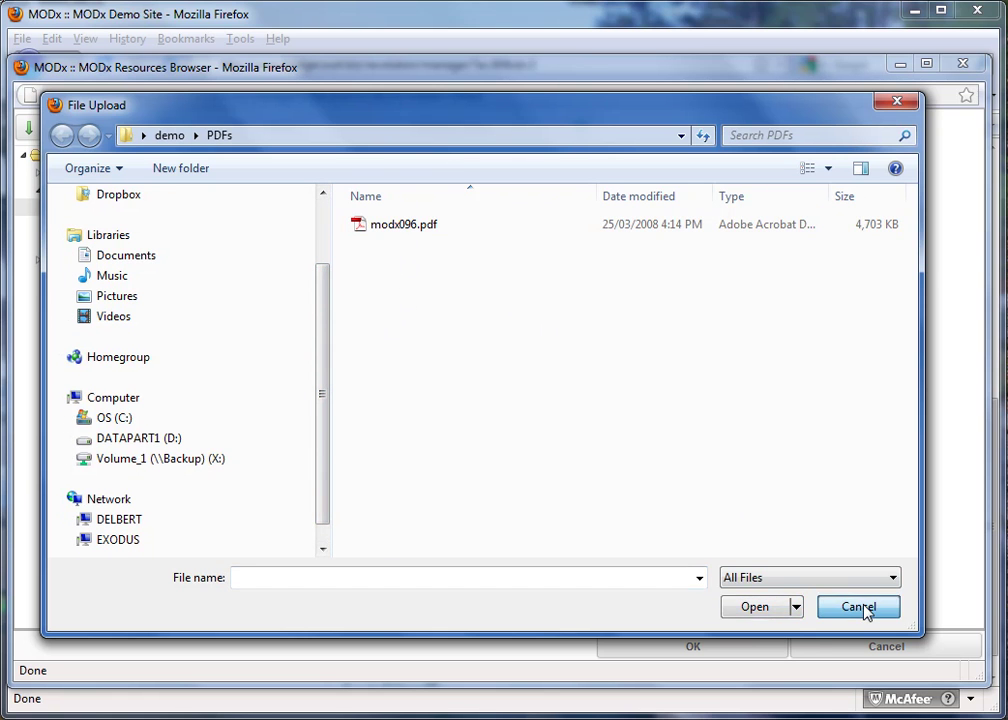
Set the PDF link URL to modx096.pdf from the content/files folder
{"action": "left_click", "coordinate": [527, 508]}
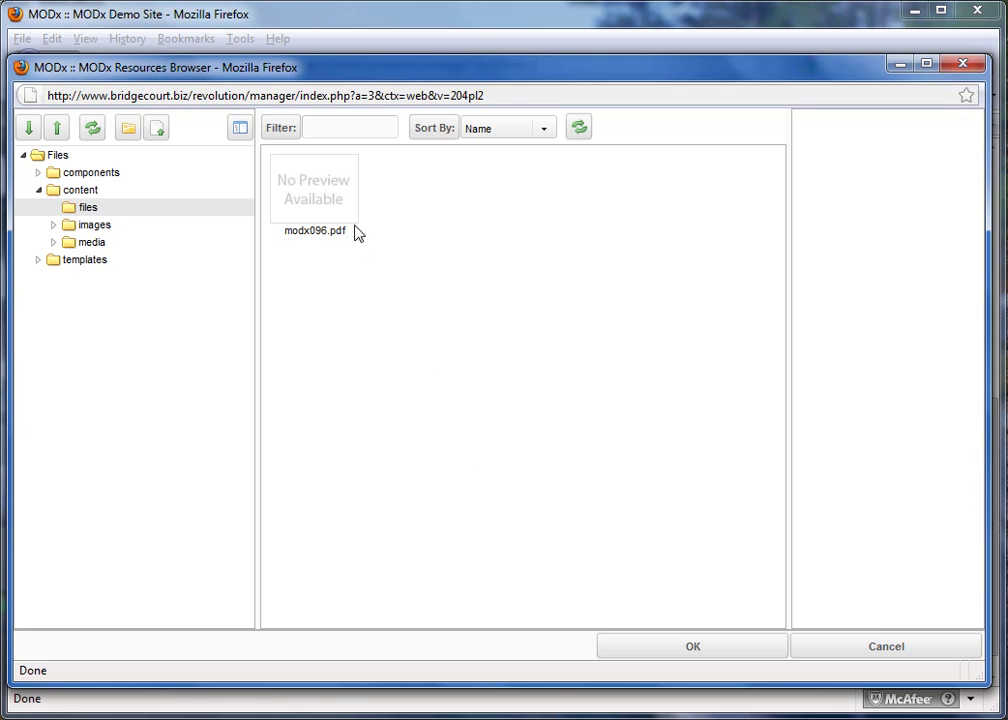
{"action": "left_click", "coordinate": [310, 196]}
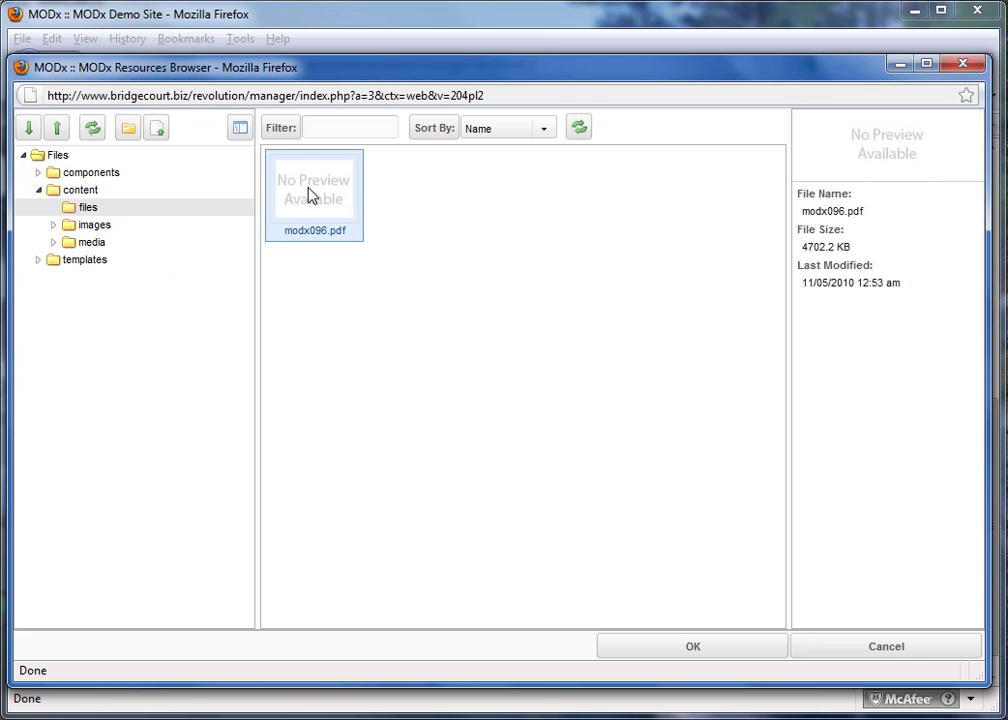
{"action": "left_click", "coordinate": [703, 647]}
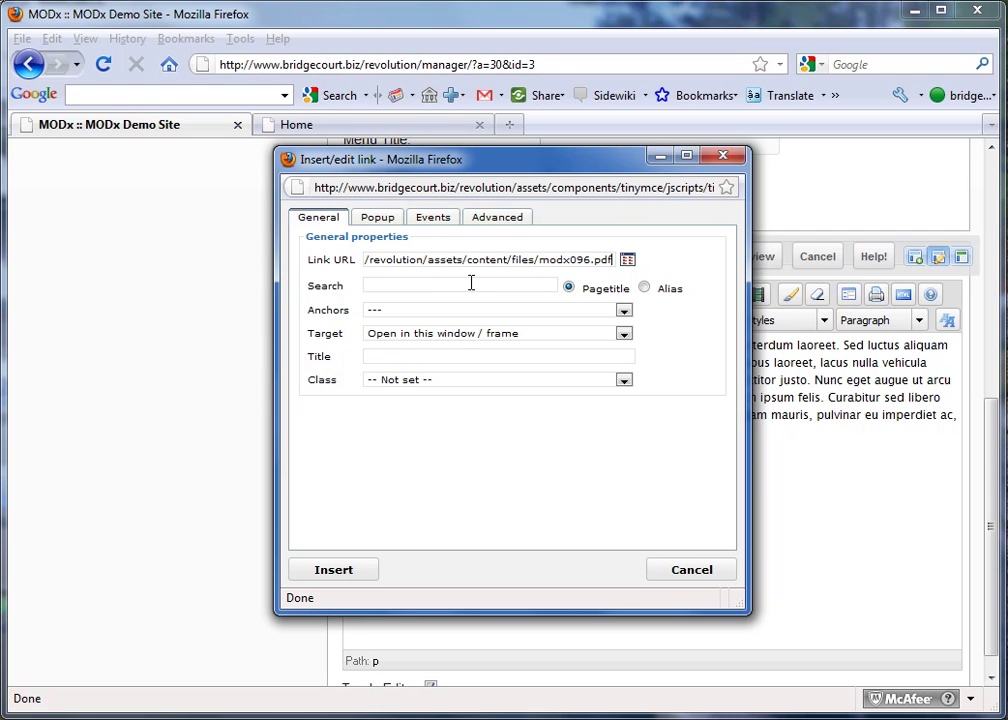
{"action": "left_click", "coordinate": [455, 338]}
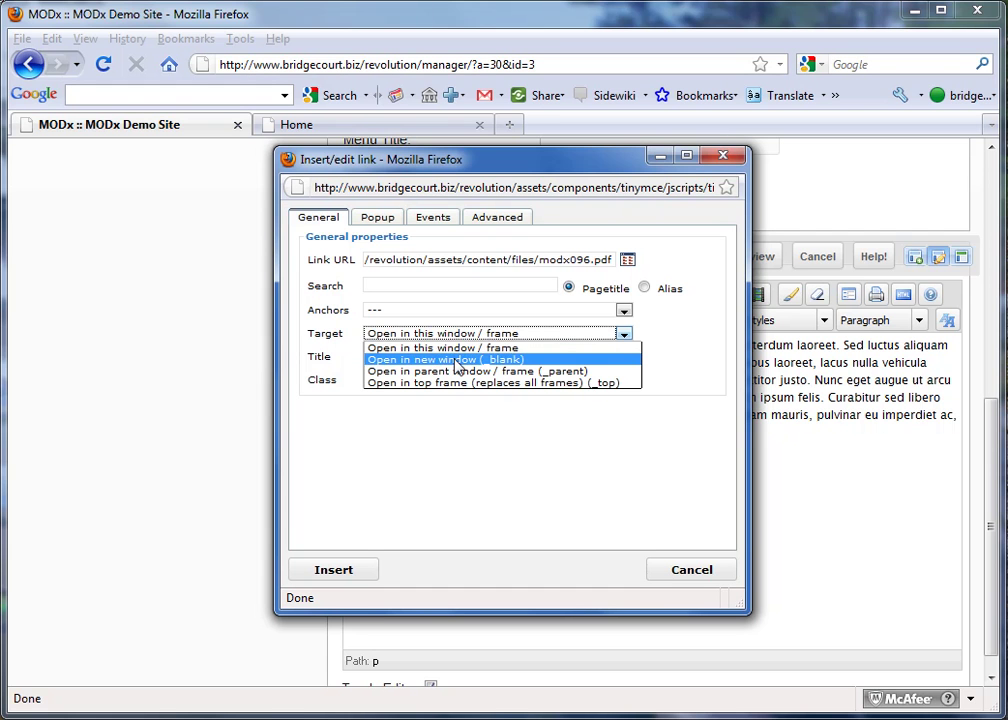
Make the PDF link open in a new window (_blank), insert it, and save the resource
{"action": "left_click", "coordinate": [456, 360]}
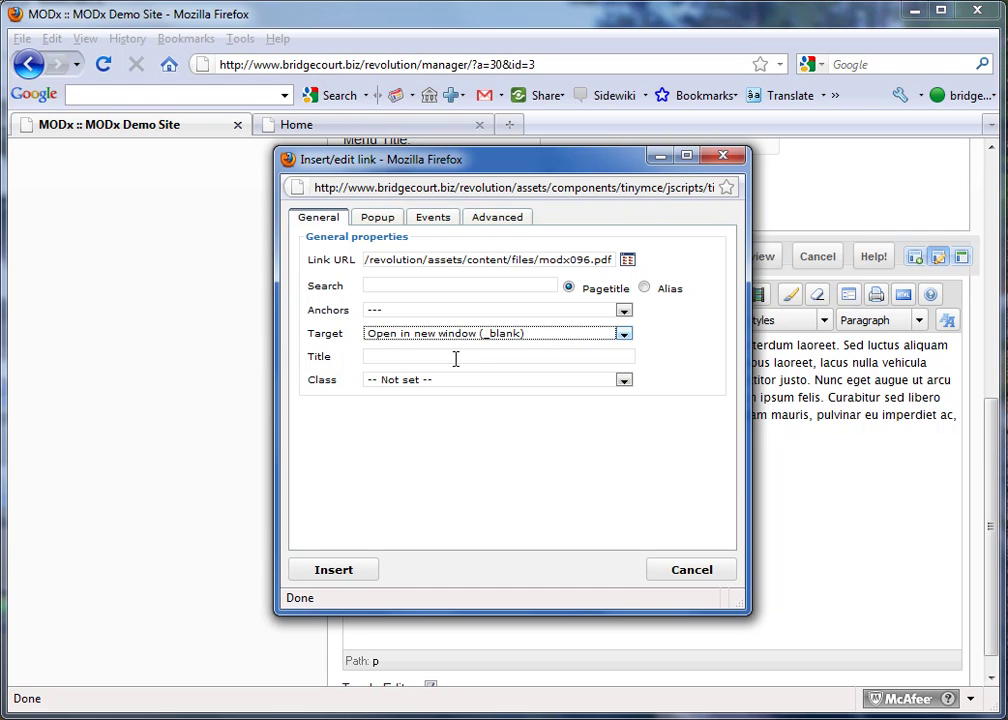
{"action": "left_click", "coordinate": [345, 570]}
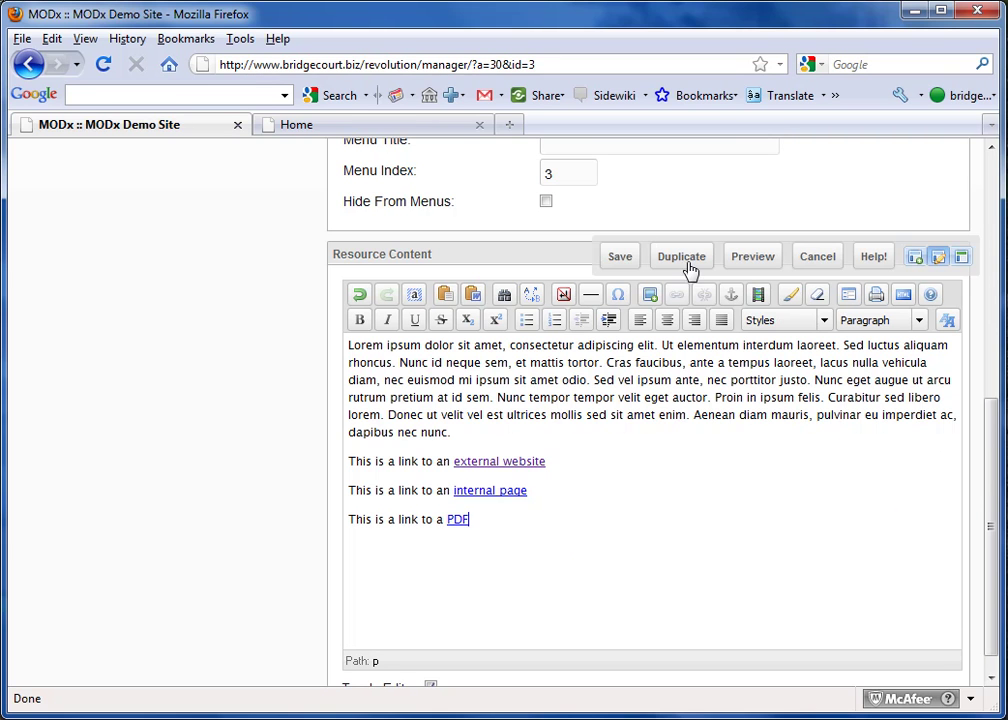
{"action": "left_click", "coordinate": [627, 256]}
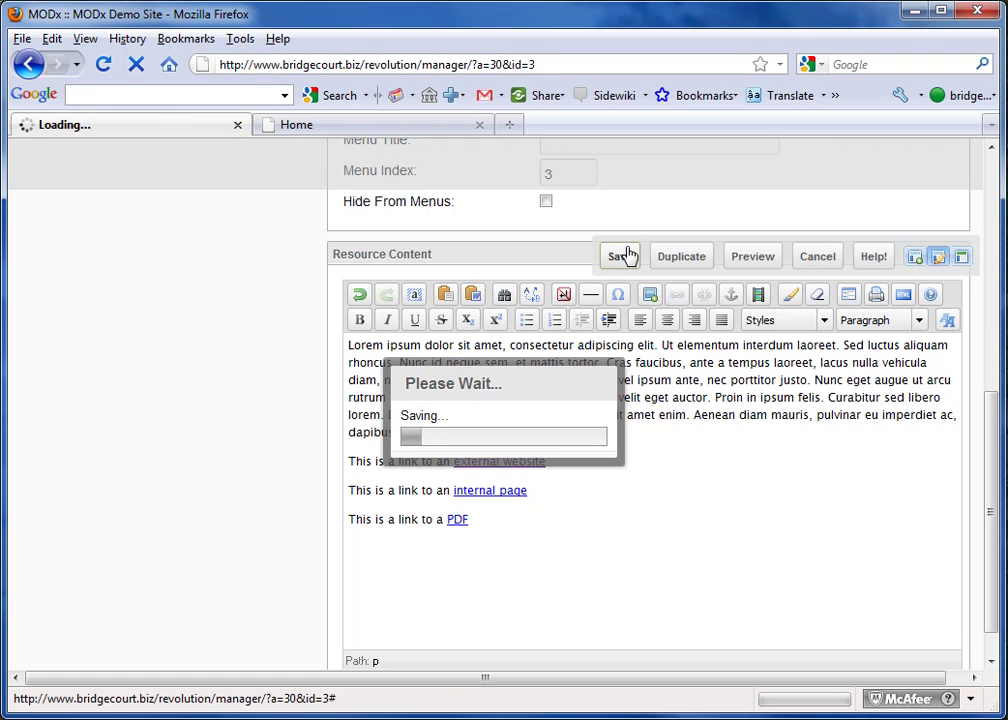